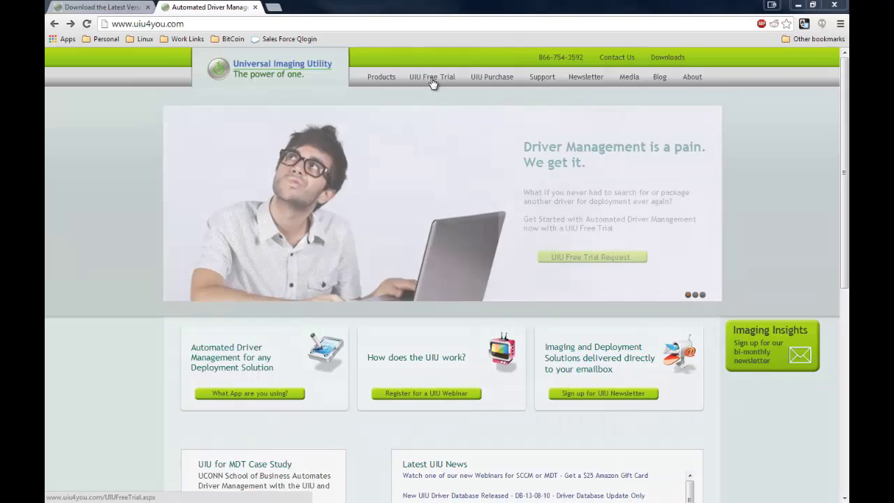
Open the UIU Free Trial page and review its description and trial request form
left_click(433, 79)
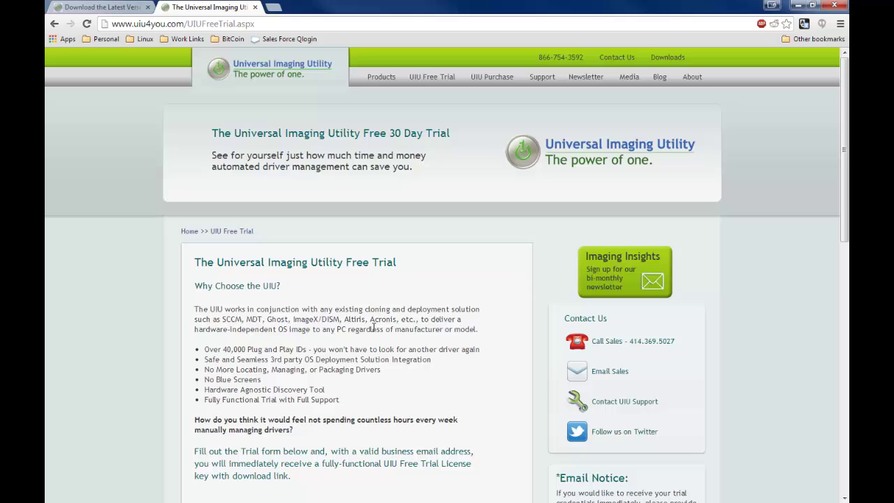
scroll(381, 318, "down", 3)
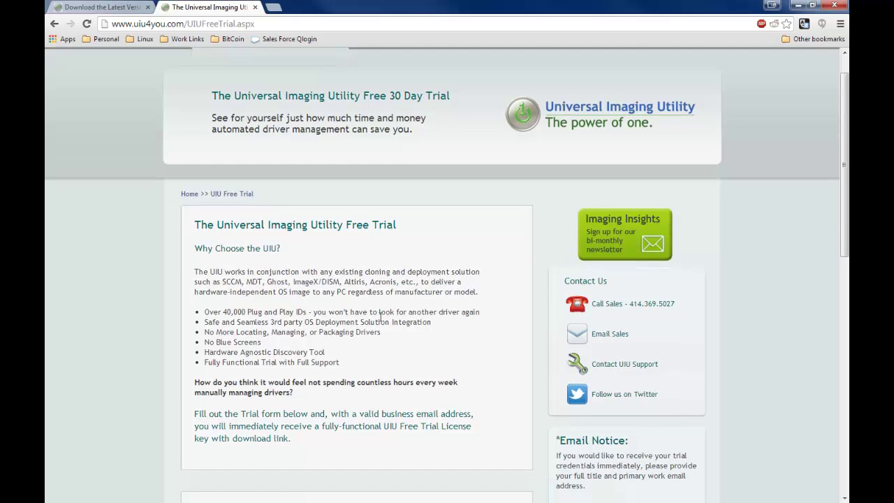
scroll(397, 265, "up", 2)
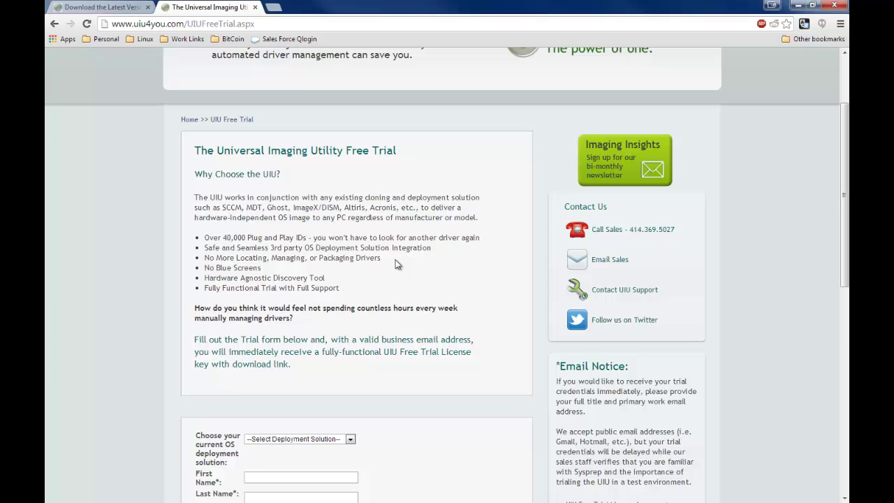
scroll(396, 264, "down", 1)
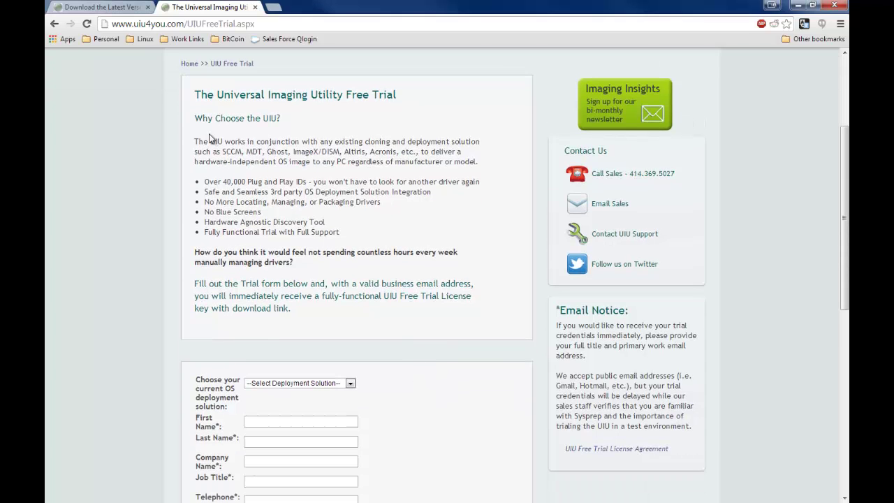
scroll(434, 385, "down", 3)
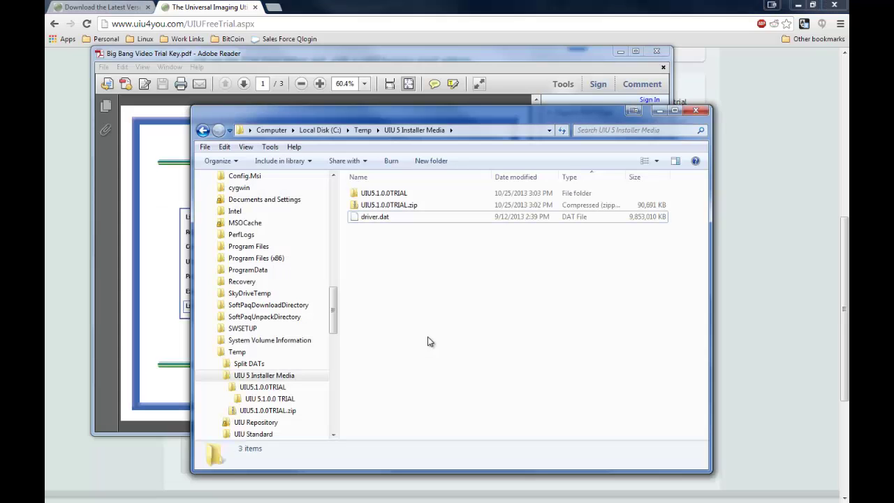
Switch to the trial license certificate PDF and locate its username, password and license key
left_click(322, 55)
left_click_drag(278, 60, 304, 59)
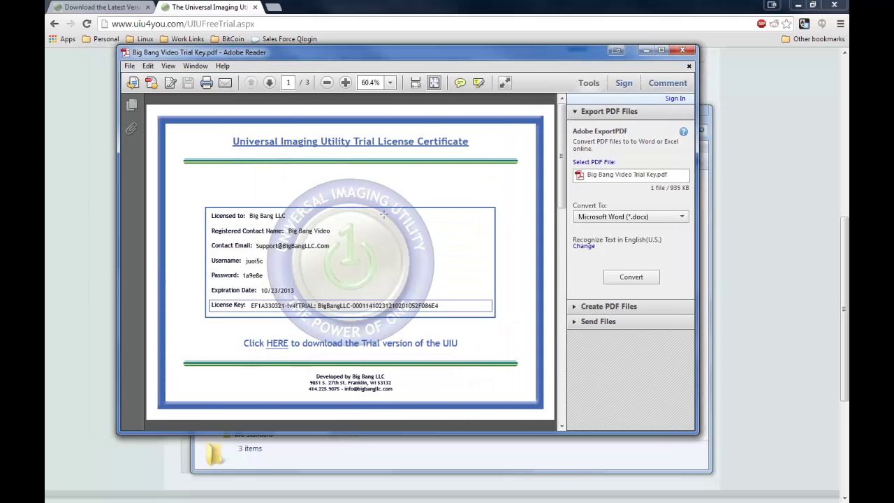
double_click(257, 260)
double_click(256, 275)
left_click(278, 305)
Switch to the UIU downloads page, enter the account password and submit the credentials
left_click(108, 7)
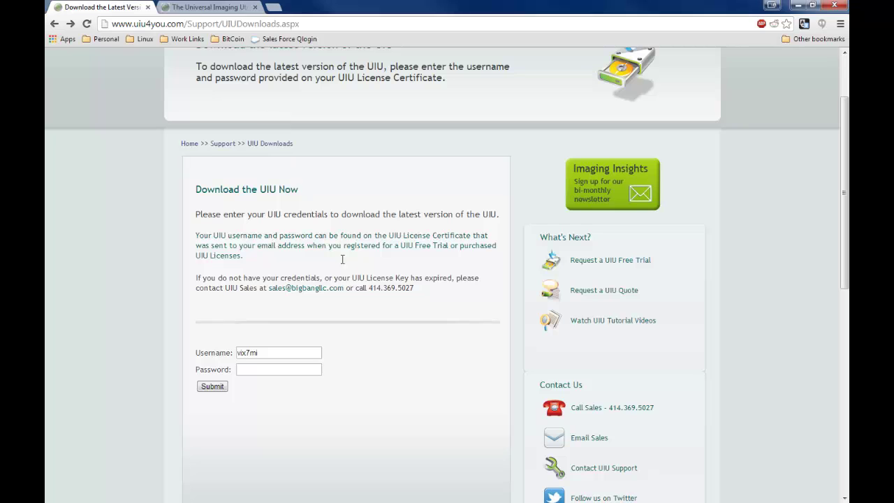
scroll(370, 372, "up", 2)
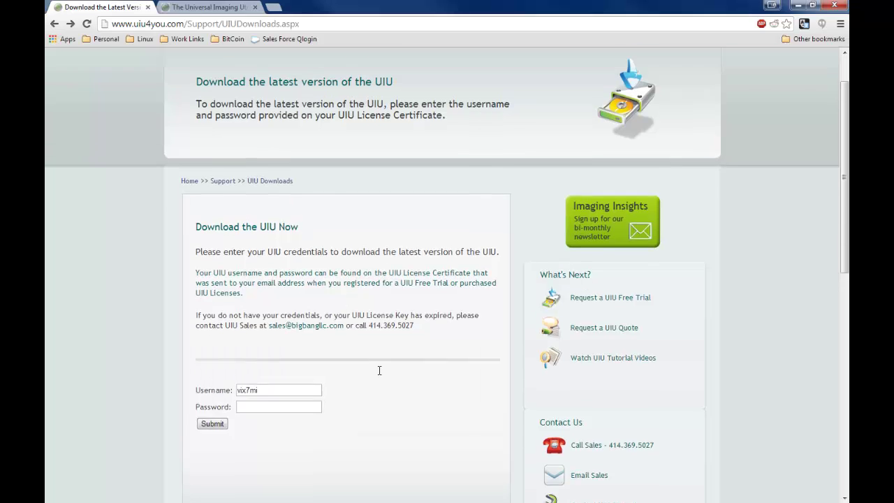
scroll(378, 370, "down", 2)
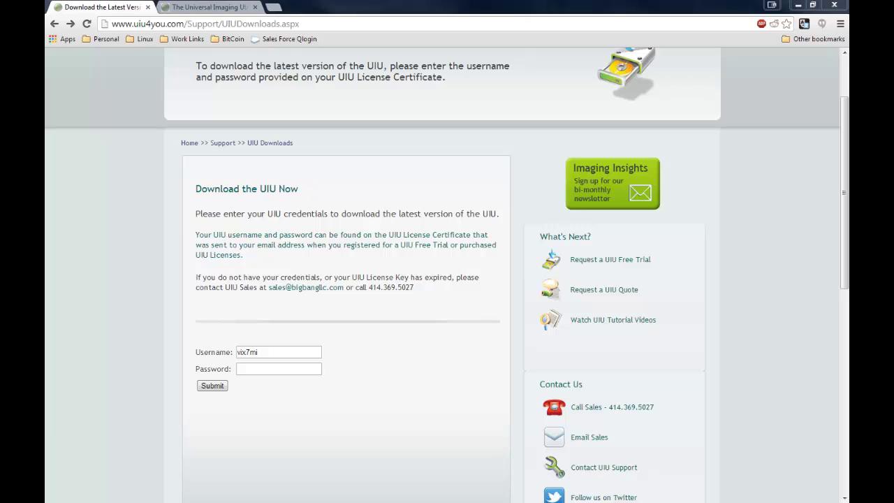
left_click(248, 368)
type("••••••")
left_click(219, 388)
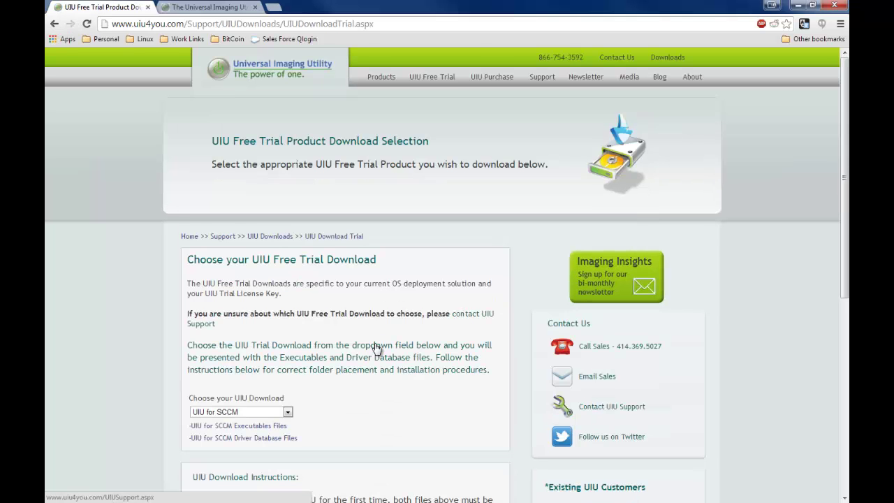
Choose UIU for Ghost as the UIU free trial download
scroll(375, 347, "down", 2)
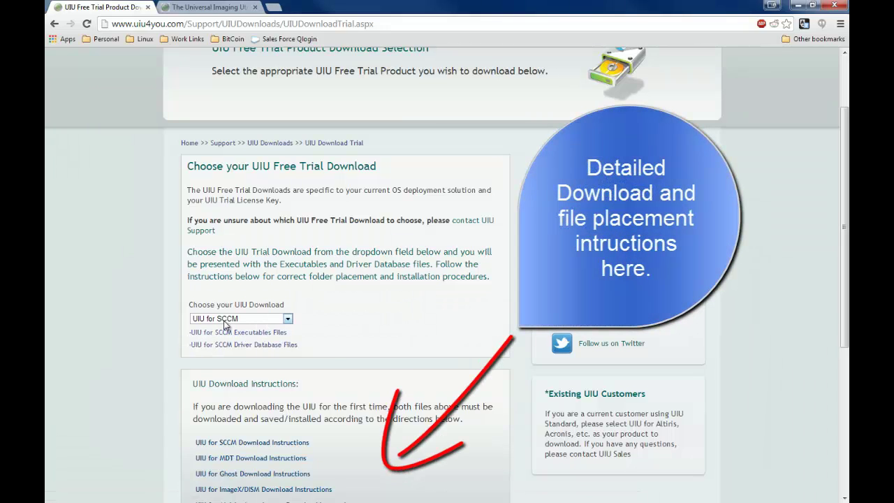
left_click(288, 320)
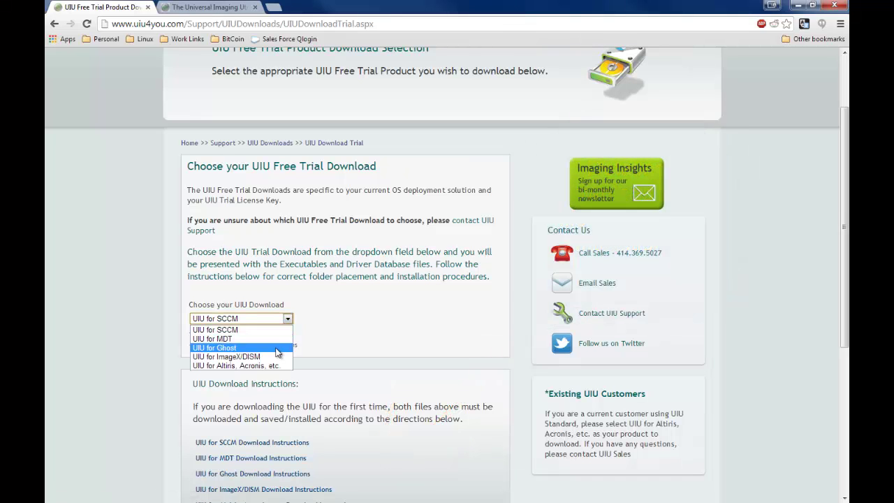
left_click(276, 348)
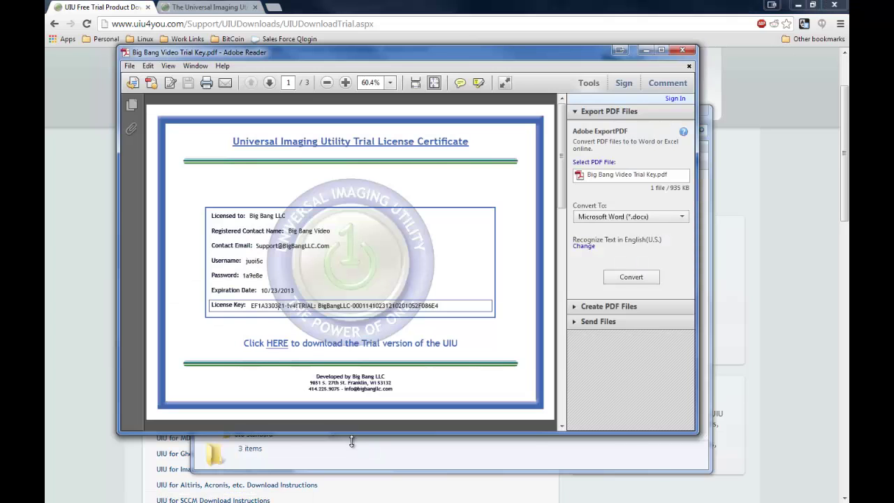
Switch to File Explorer and examine the UIU 5 Installer Media files and the extracted UIU5.1.0.0TRIAL folder
left_click(351, 440)
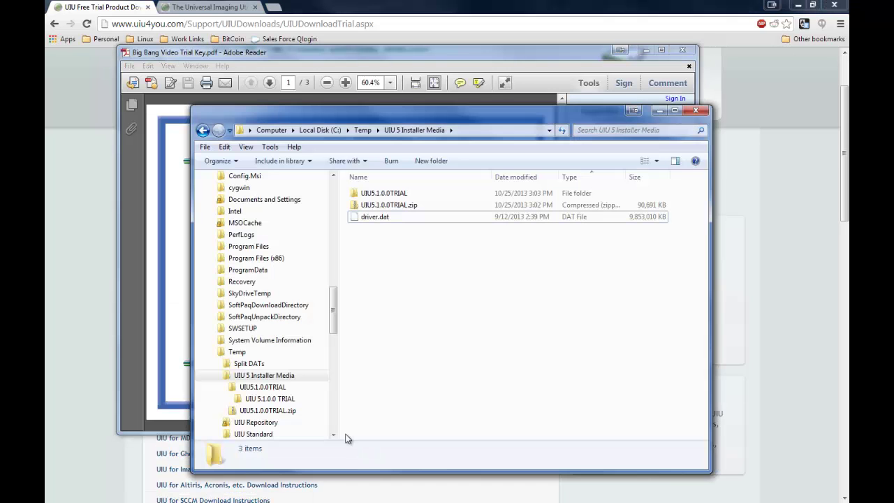
left_click(370, 208)
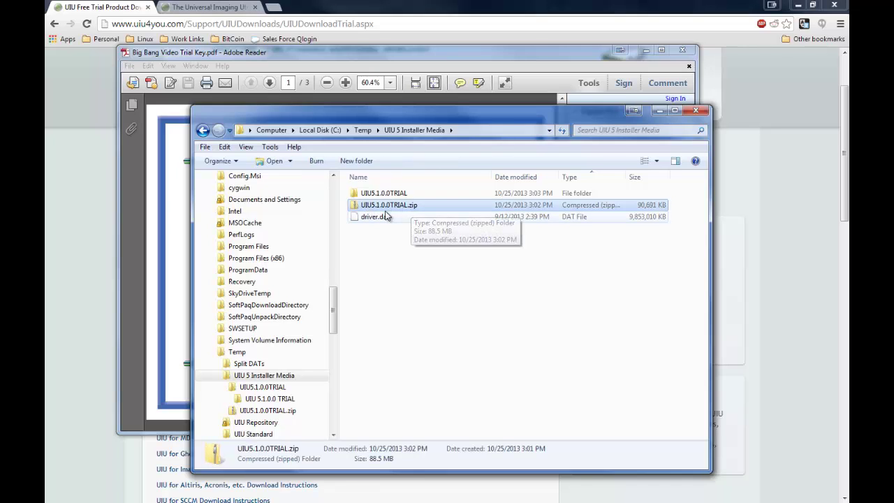
double_click(385, 194)
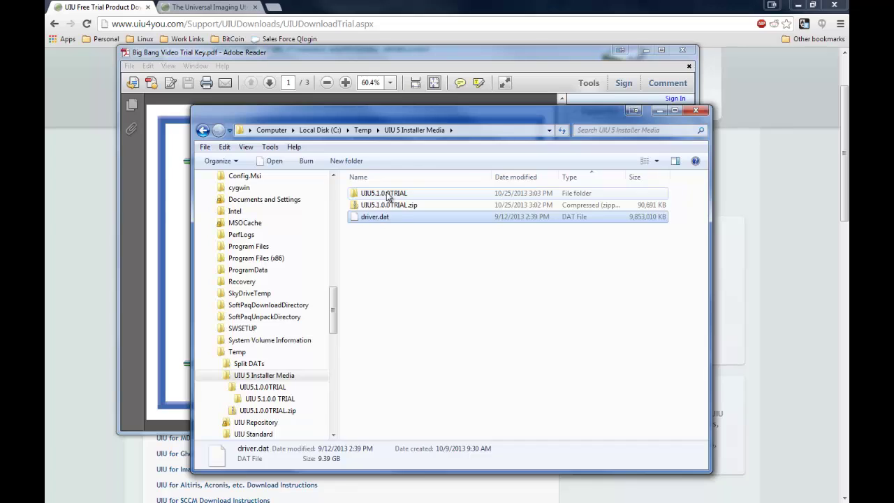
left_click(393, 194)
double_click(392, 194)
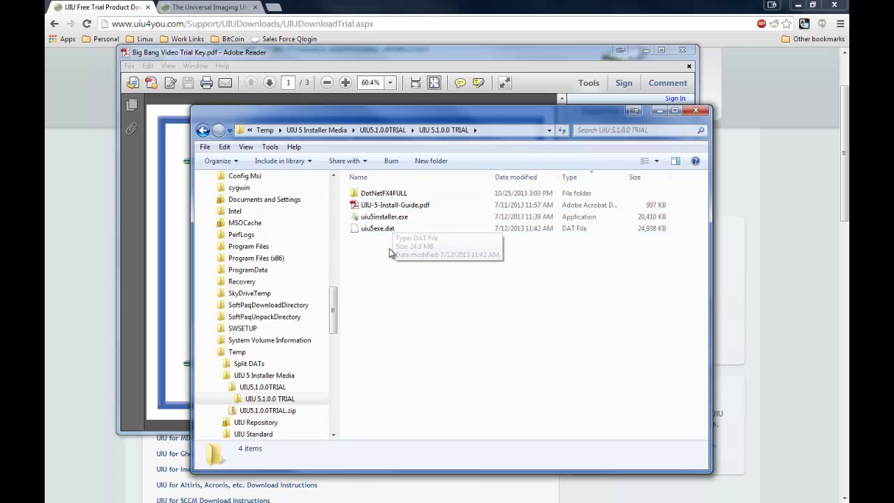
left_click(314, 130)
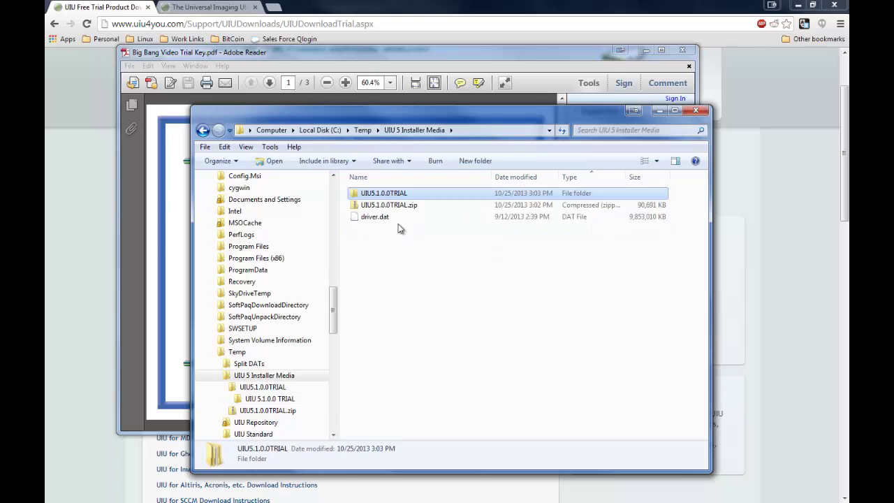
Move driver.dat from UIU 5 Installer Media into the UIU 5.1.0.0 TRIAL subfolder alongside the installer
left_click(380, 221)
right_click(380, 221)
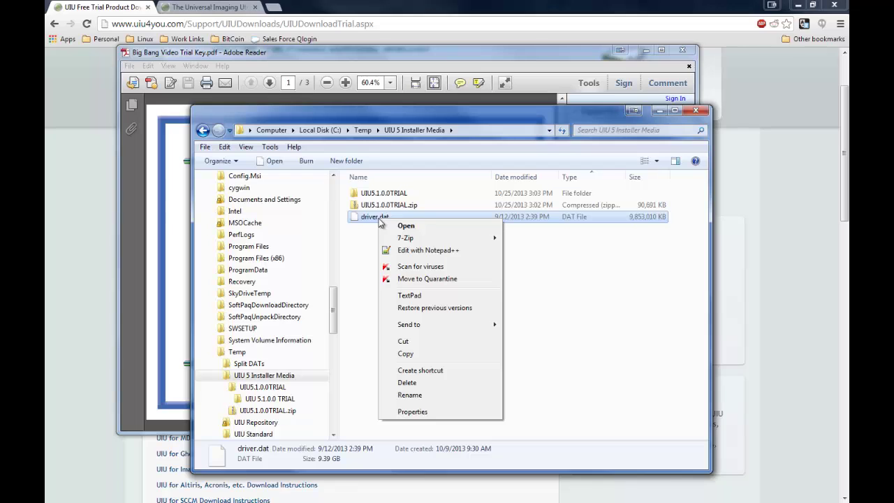
left_click(438, 348)
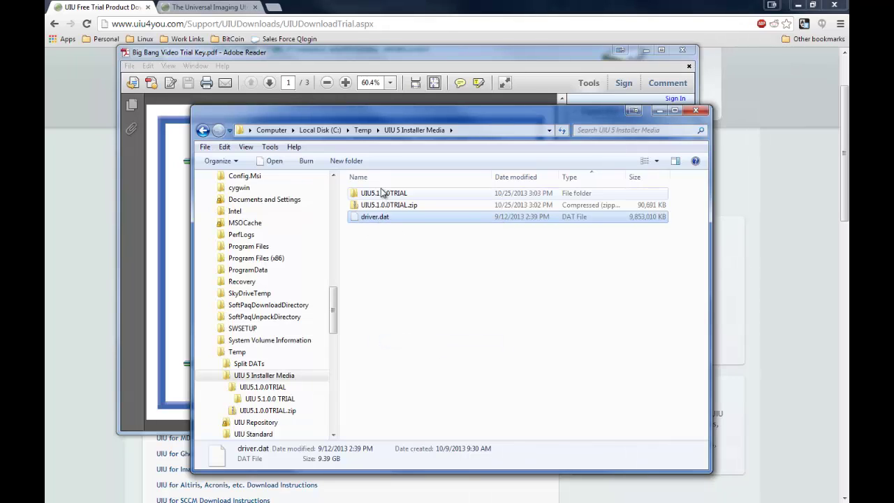
left_click(378, 196)
double_click(377, 195)
double_click(378, 194)
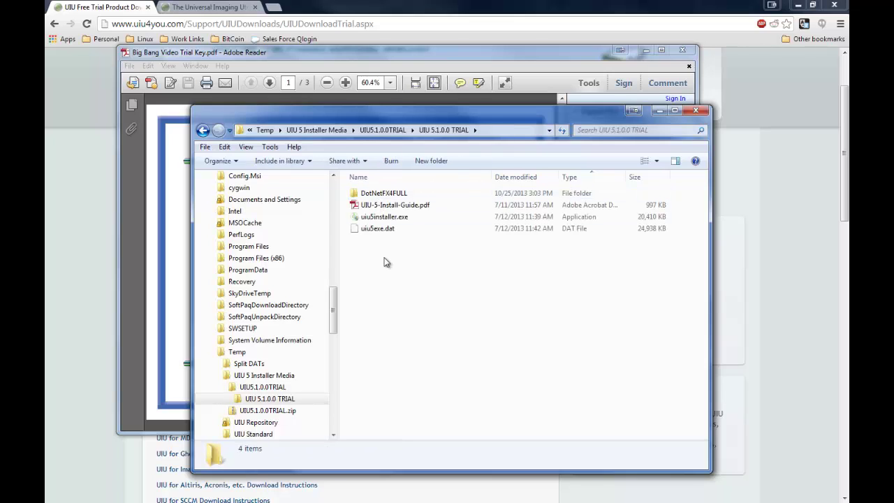
right_click(384, 260)
left_click(411, 333)
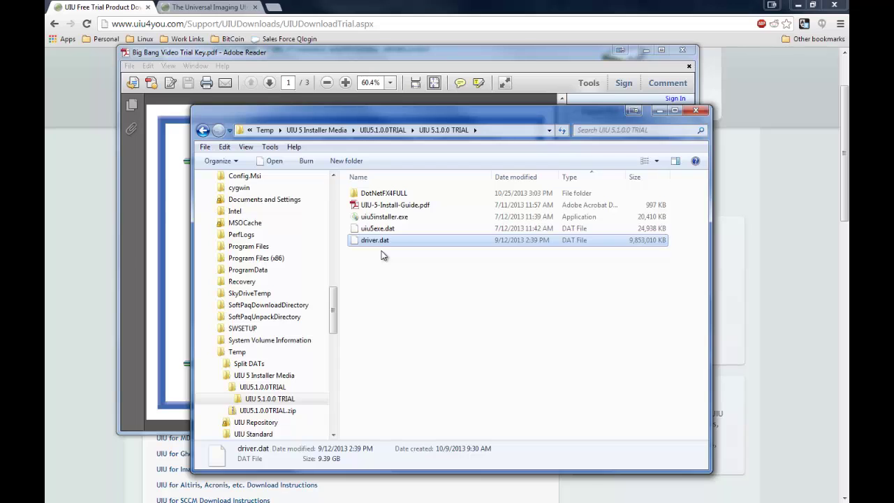
left_click(385, 282)
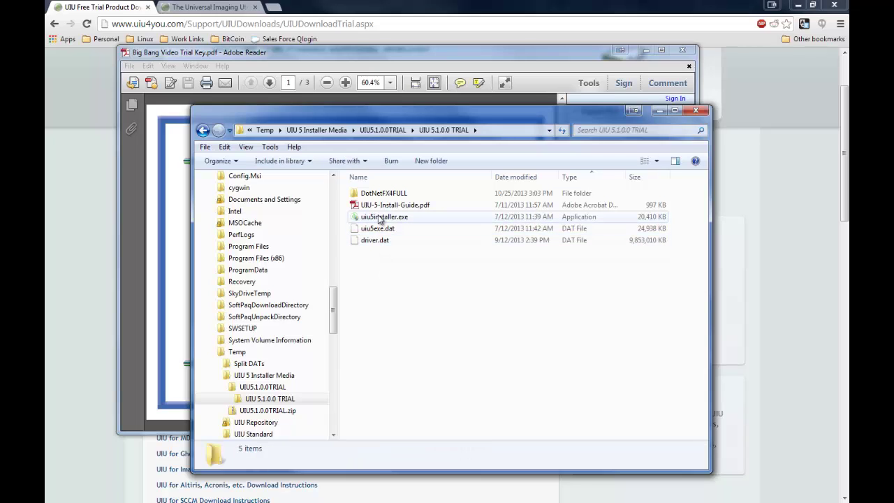
Launch uiu5installer.exe, enter the license key and accept the license agreement
double_click(379, 219)
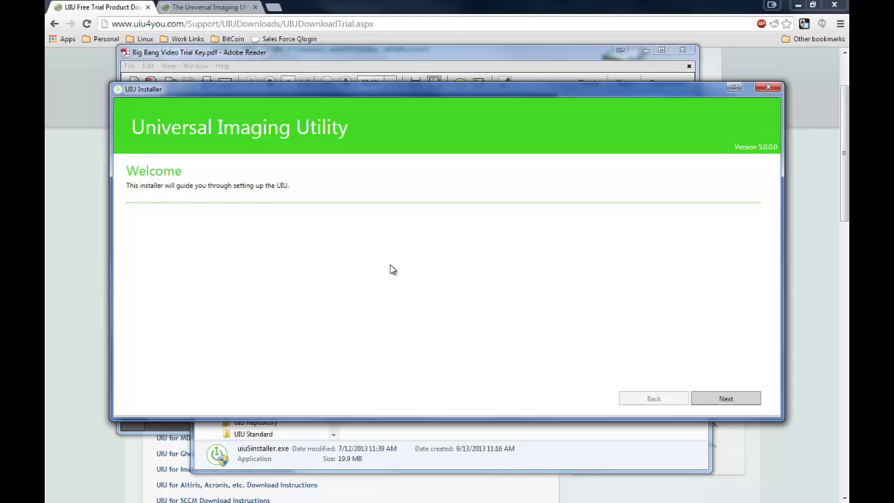
left_click(727, 398)
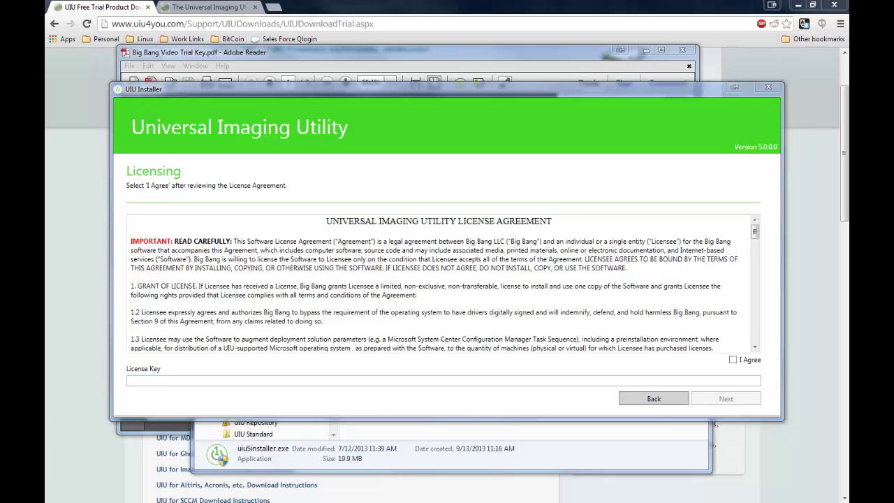
left_click(222, 380)
key("ctrl+v")
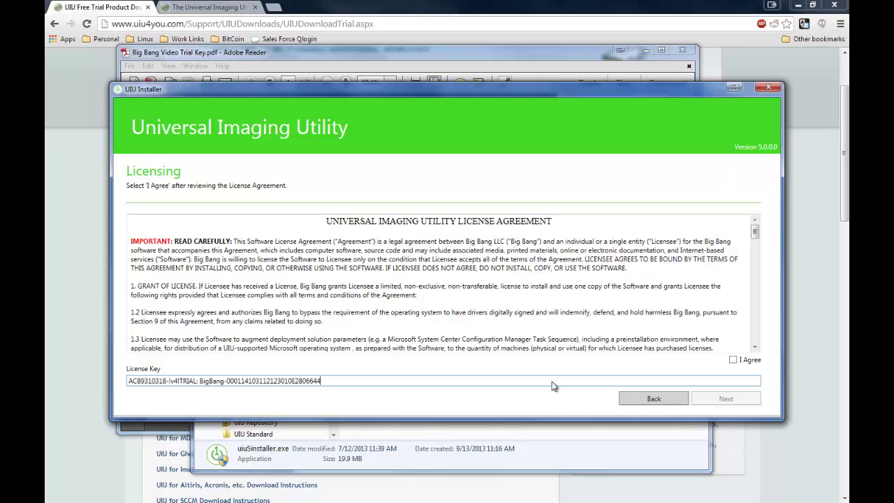
left_click(733, 360)
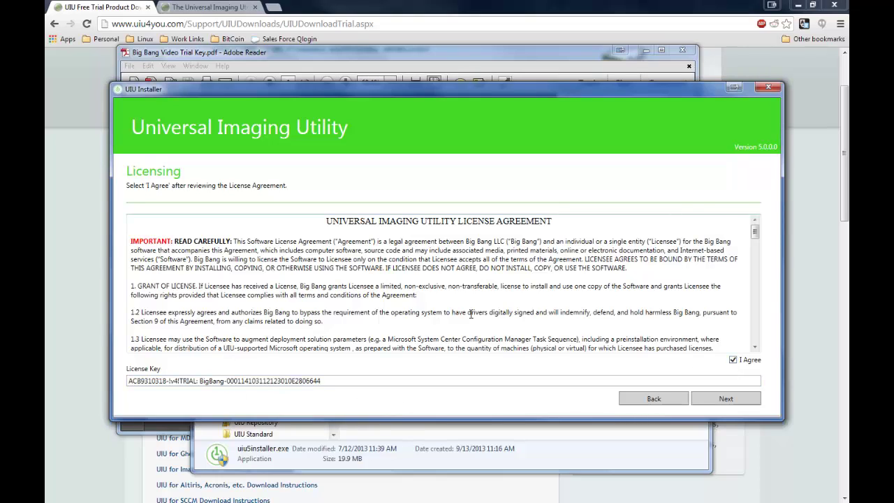
left_click(729, 399)
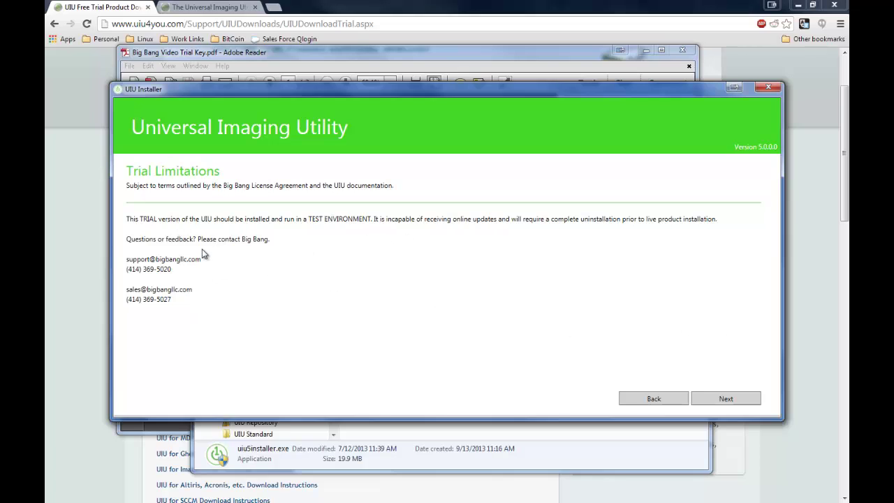
Continue past the trial limitations and prerequisites to the repository directory setting
left_click(711, 397)
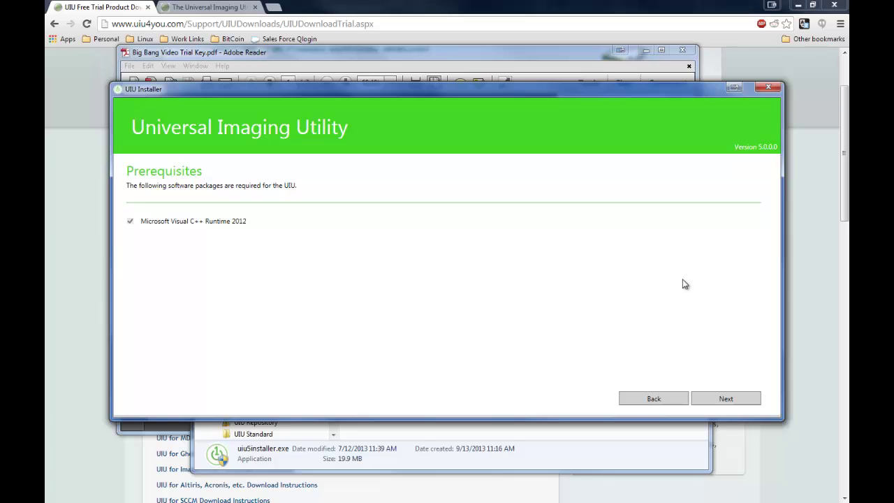
left_click(720, 398)
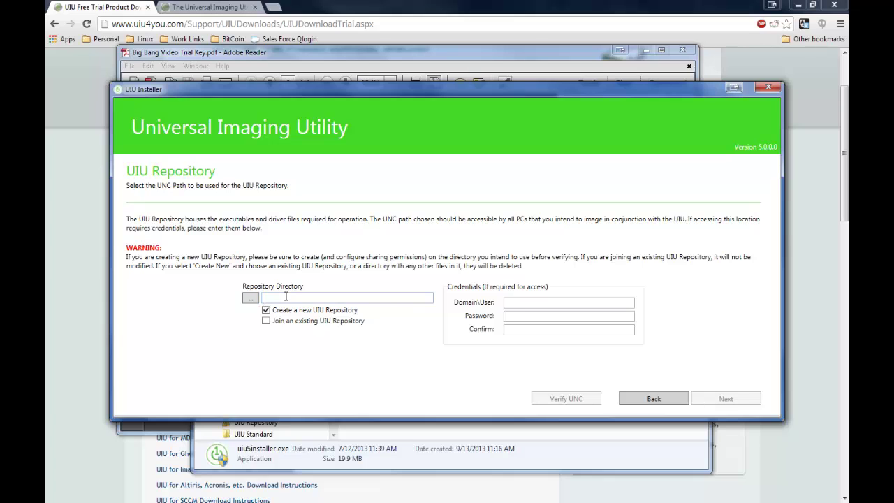
left_click(285, 297)
Switch to File Explorer and copy the network path of the UIU Repository folder in C:\Temp from its sharing properties
key("alt+Tab")
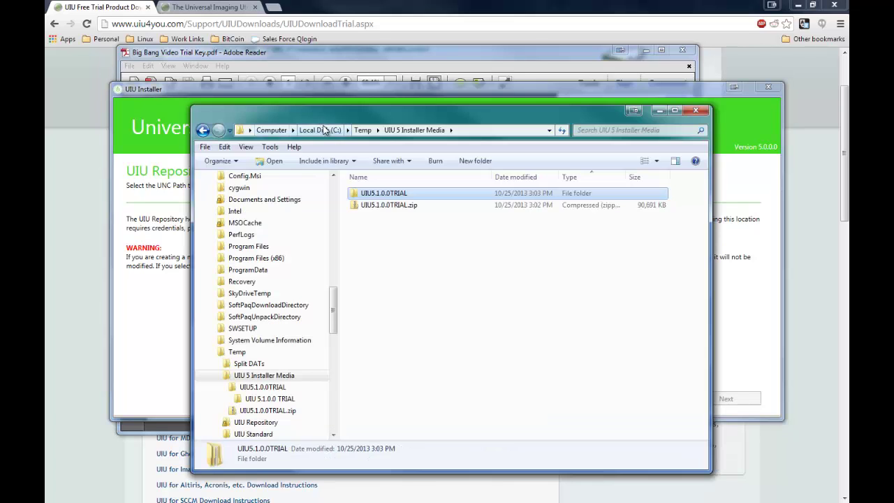
left_click(363, 129)
double_click(398, 216)
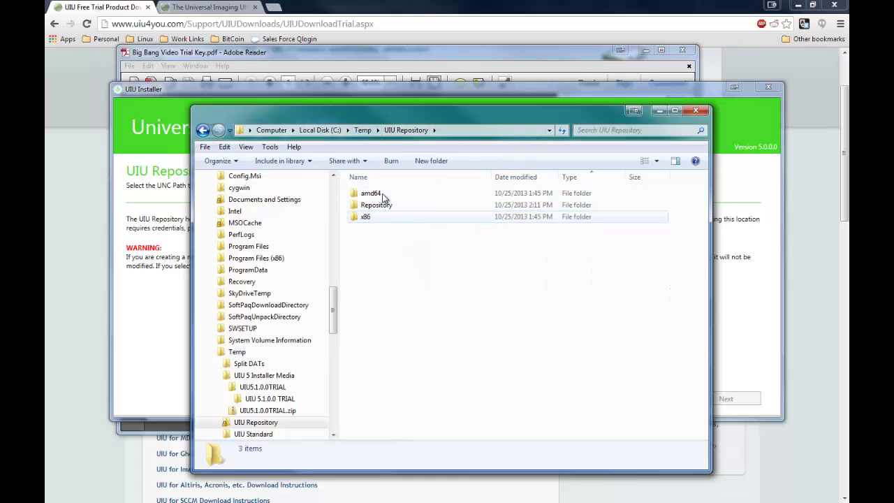
left_click(363, 130)
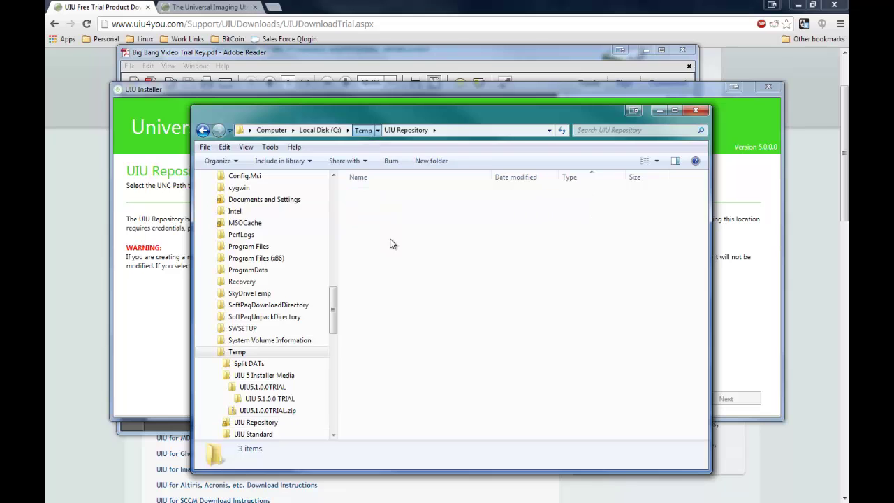
right_click(394, 217)
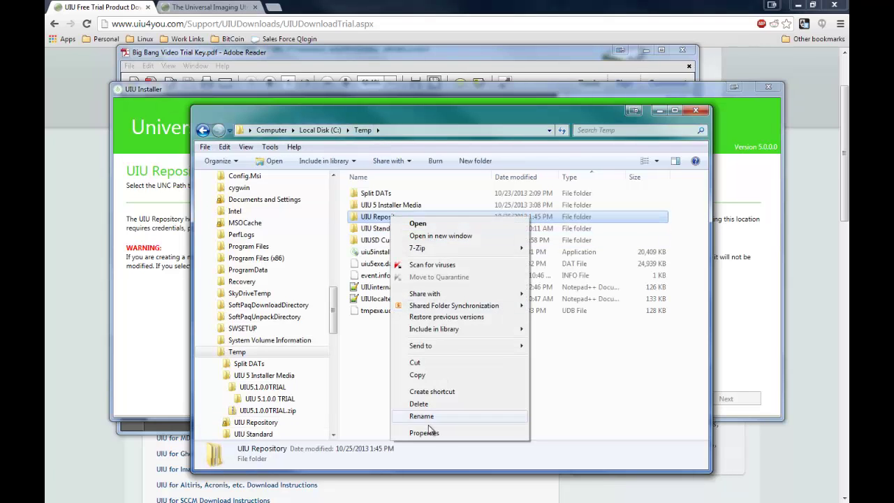
left_click(423, 433)
left_click(441, 237)
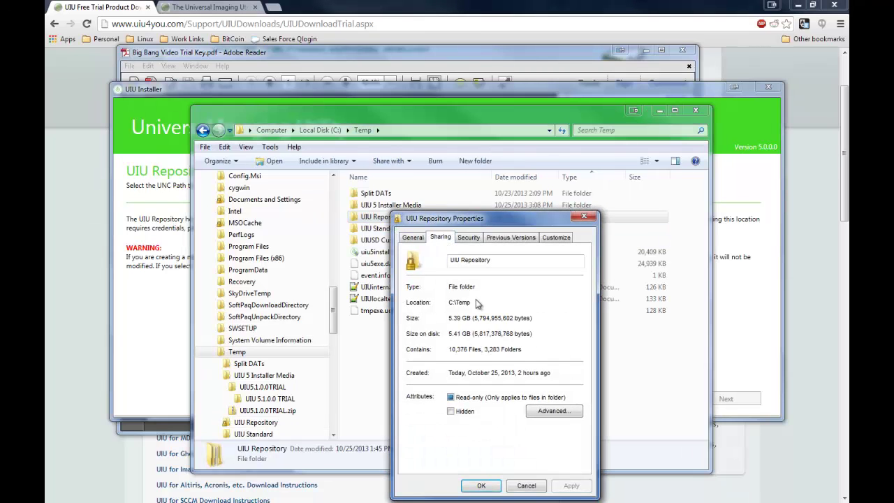
left_click_drag(514, 302, 412, 303)
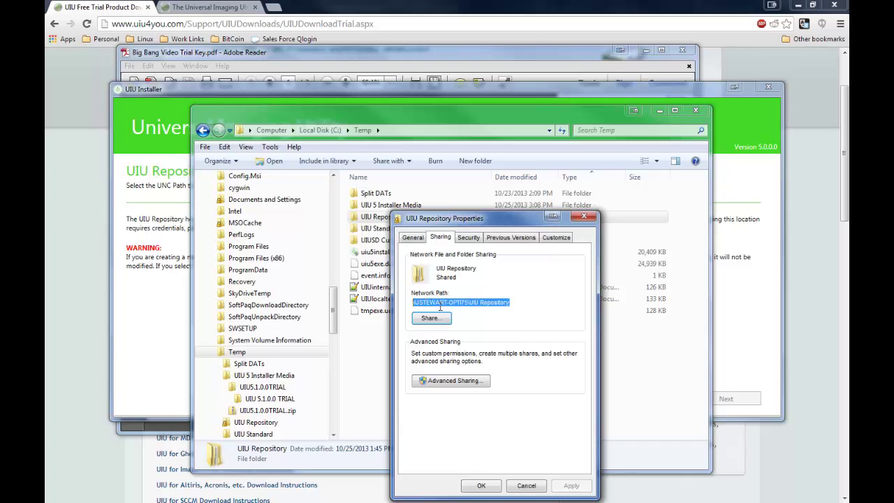
right_click(448, 310)
left_click(484, 342)
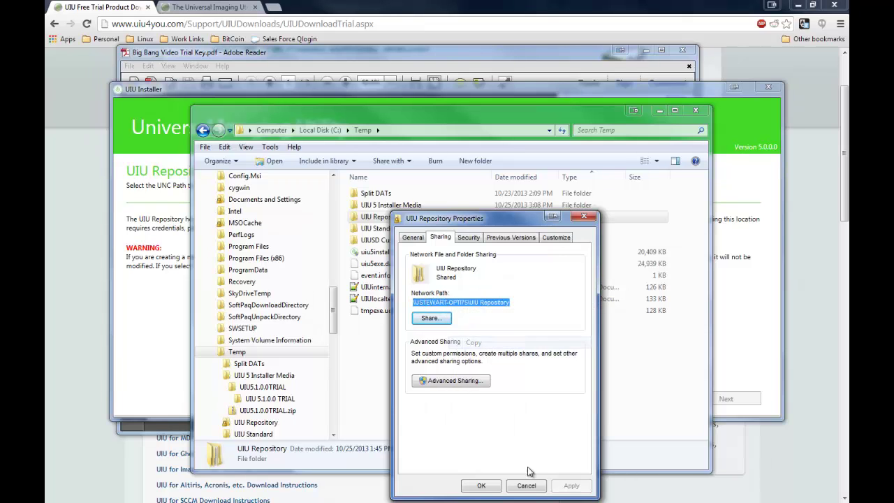
left_click(489, 485)
left_click(657, 112)
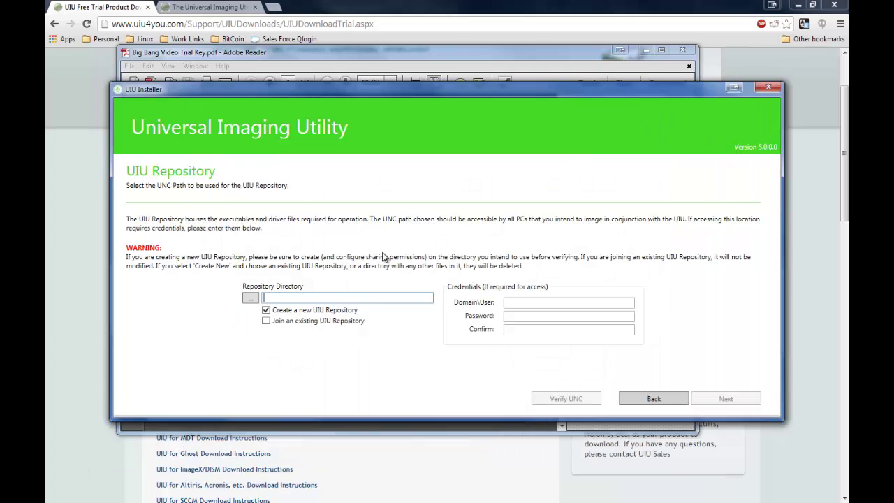
Paste the copied UIU Repository network path as the repository directory and choose to join an existing UIU Repository
left_click(335, 301)
key("ctrl+v")
left_click(266, 320)
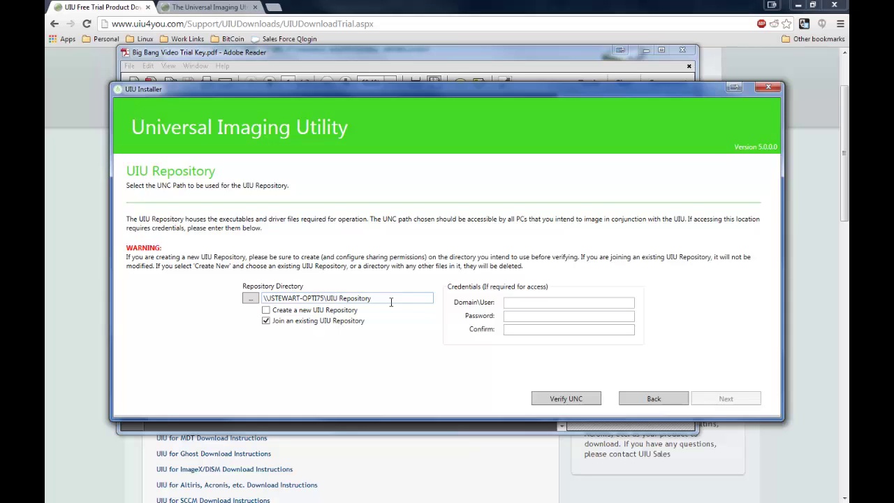
left_click(538, 300)
left_click(537, 316)
left_click(531, 330)
left_click(531, 316)
left_click(529, 302)
Verify the UNC path of the UIU Repository and dismiss the repository connection message
left_click(568, 399)
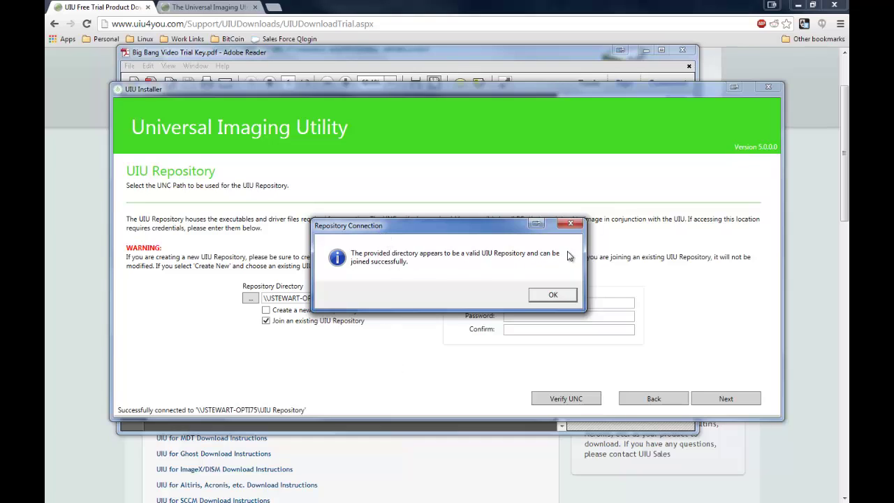
left_click_drag(435, 231, 431, 237)
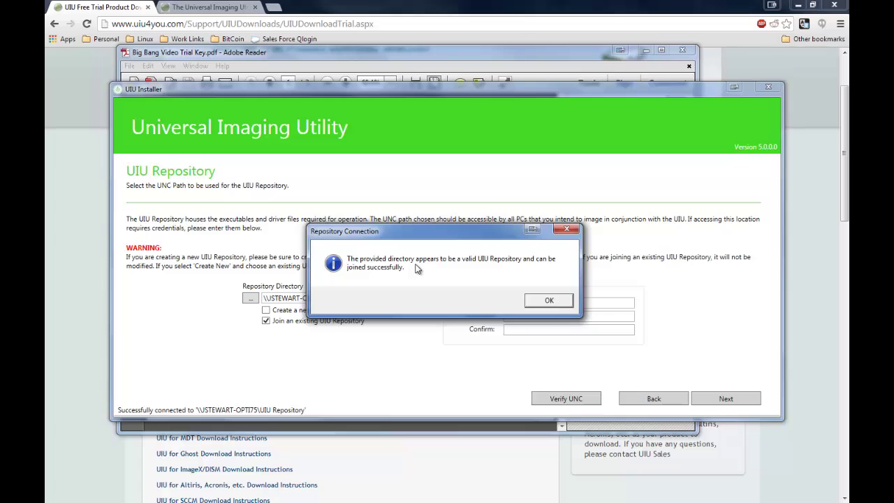
left_click(550, 306)
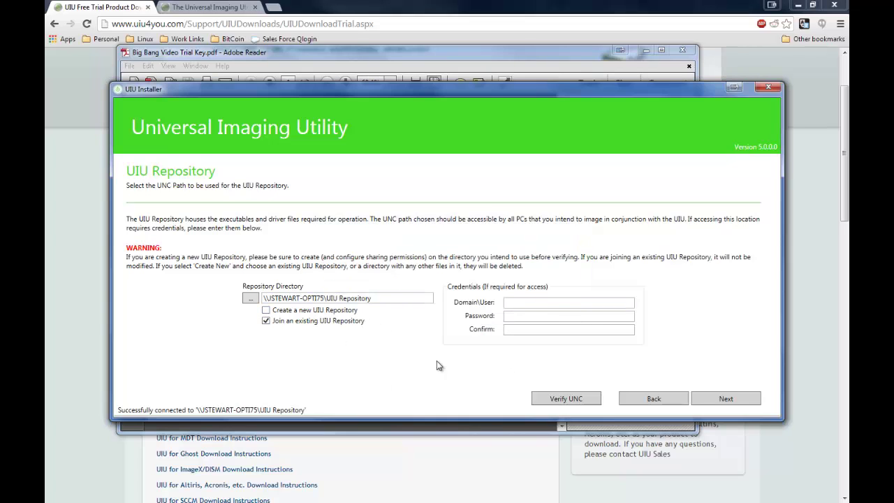
Continue to the installation stage, install the UIU with desktop and Start Menu shortcuts, and launch it
left_click(726, 400)
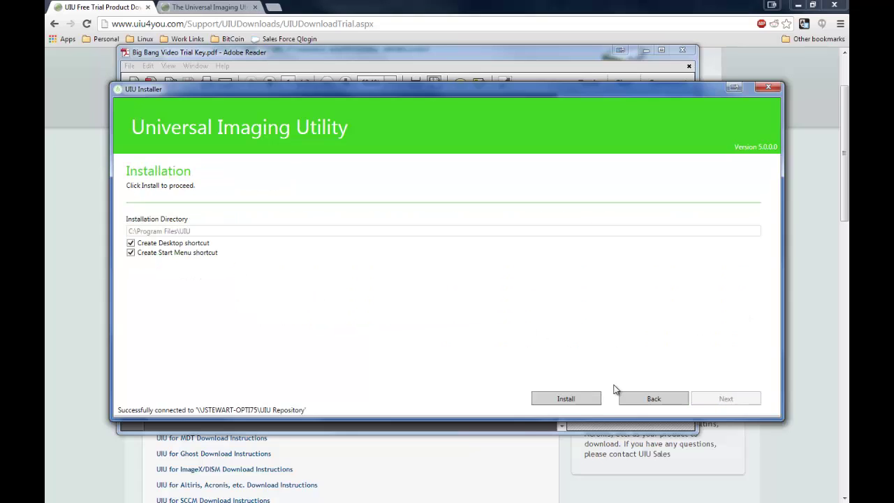
left_click(572, 399)
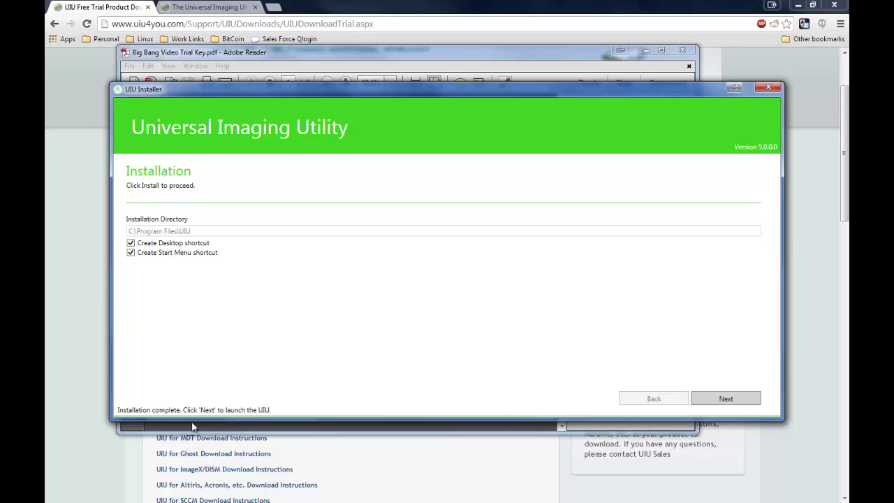
left_click(726, 398)
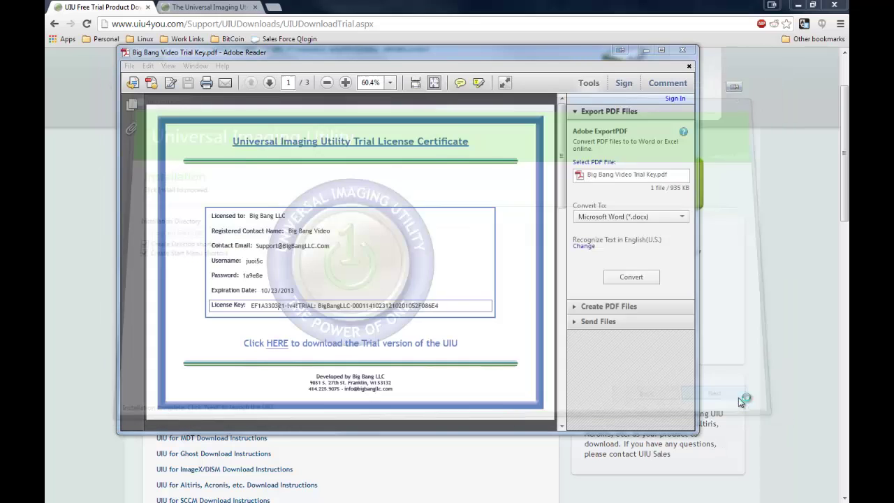